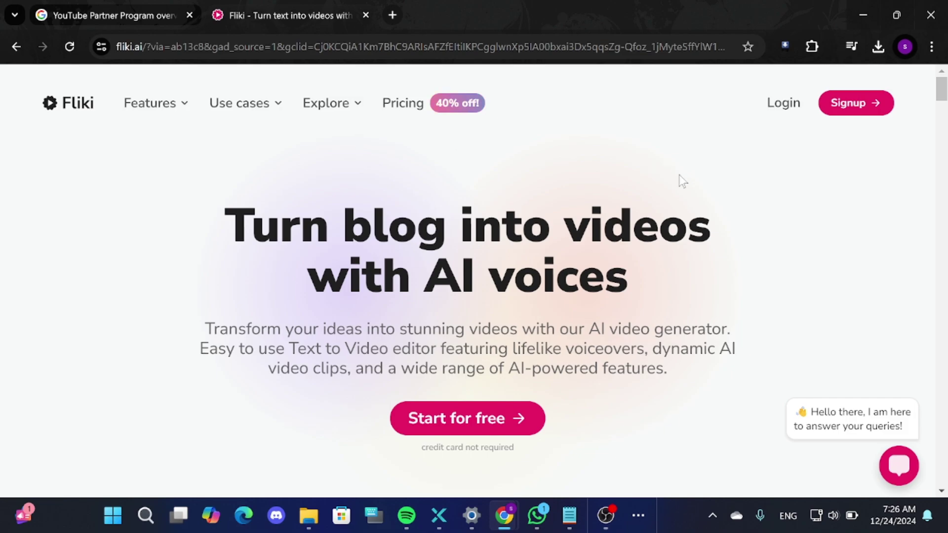
Look over the Fliki home page.
scroll(716, 285, "down", 3)
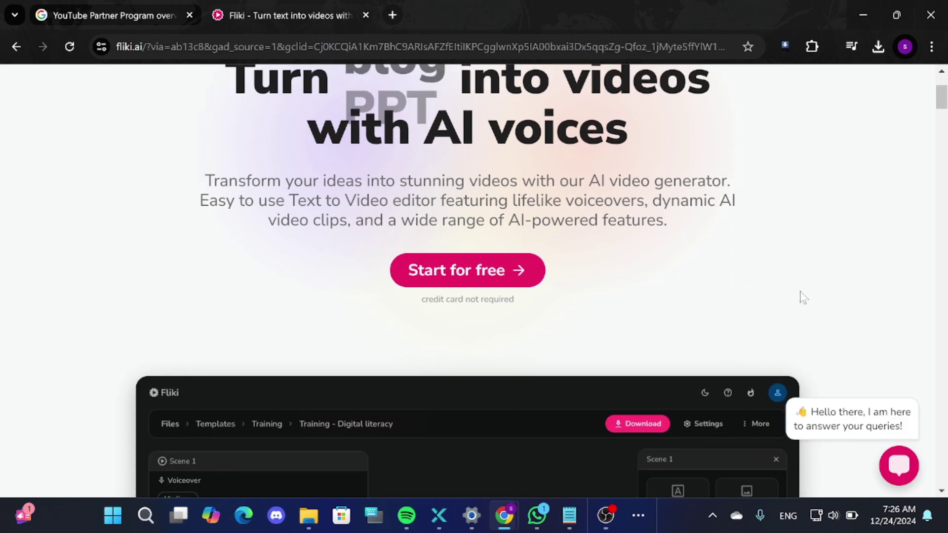
scroll(790, 299, "down", 7)
scroll(776, 299, "down", 10)
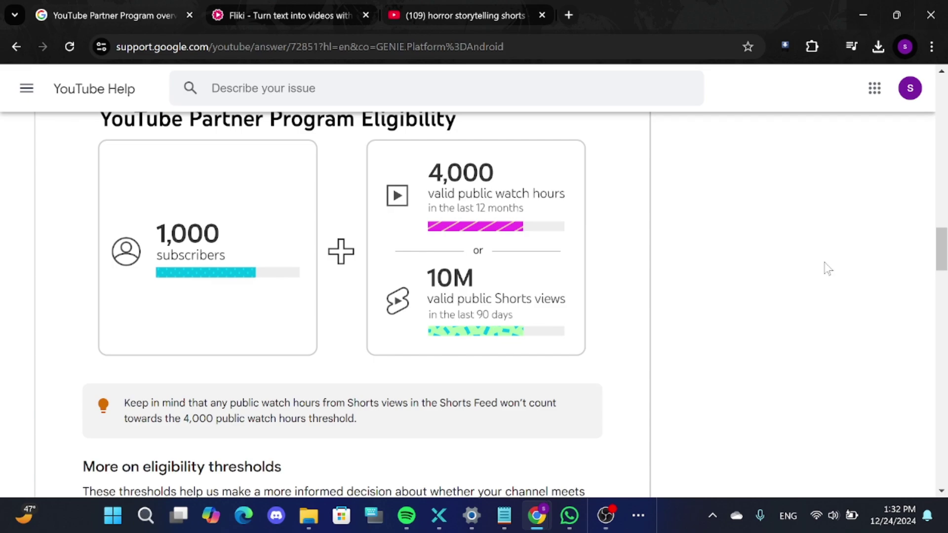
Read the YouTube Partner Program eligibility thresholds on the YouTube Help page.
scroll(825, 269, "up", 1)
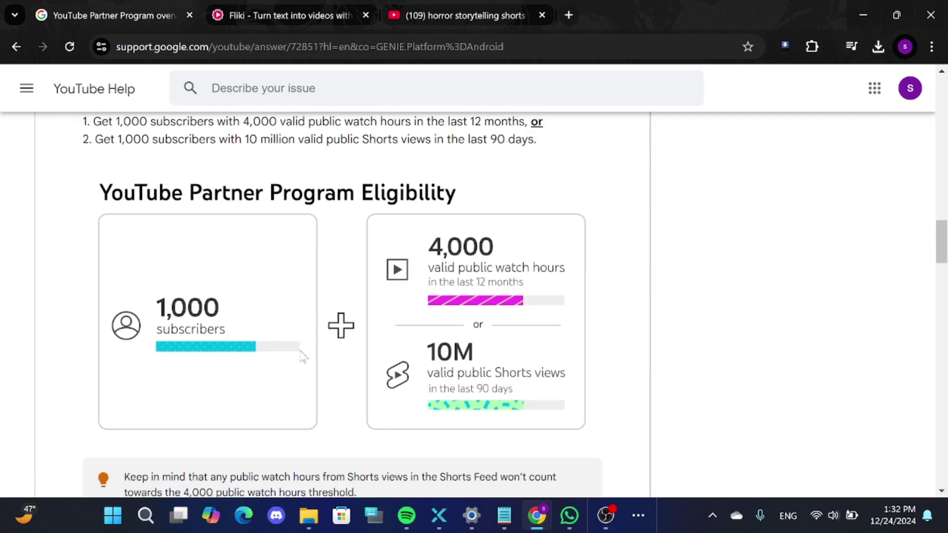
scroll(772, 366, "down", 1)
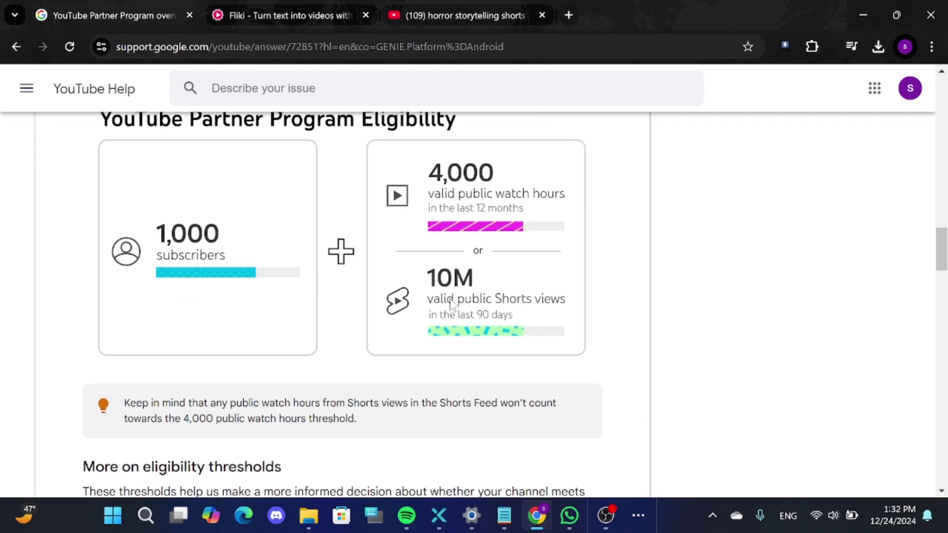
scroll(490, 313, "up", 1)
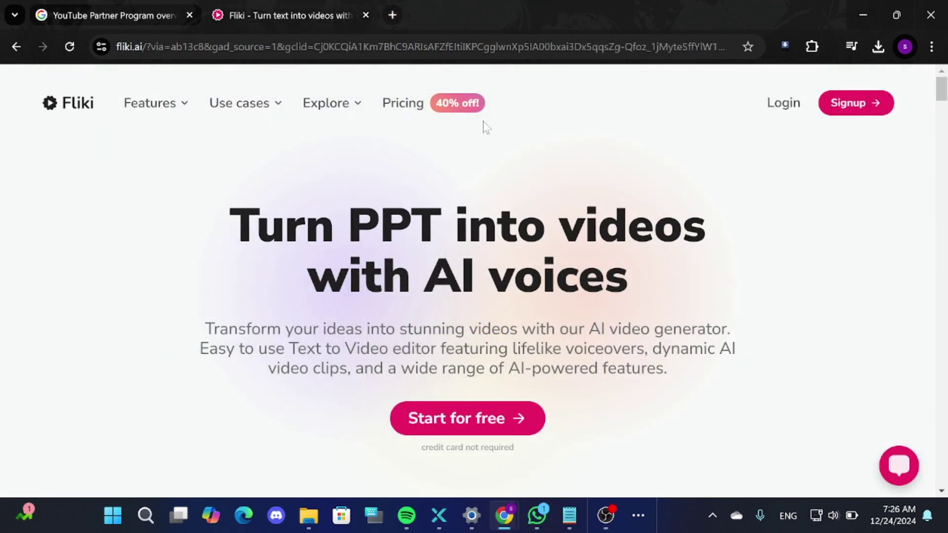
Compare the plans on Fliki's pricing page, then return to the home page.
left_click(402, 103)
scroll(538, 309, "down", 5)
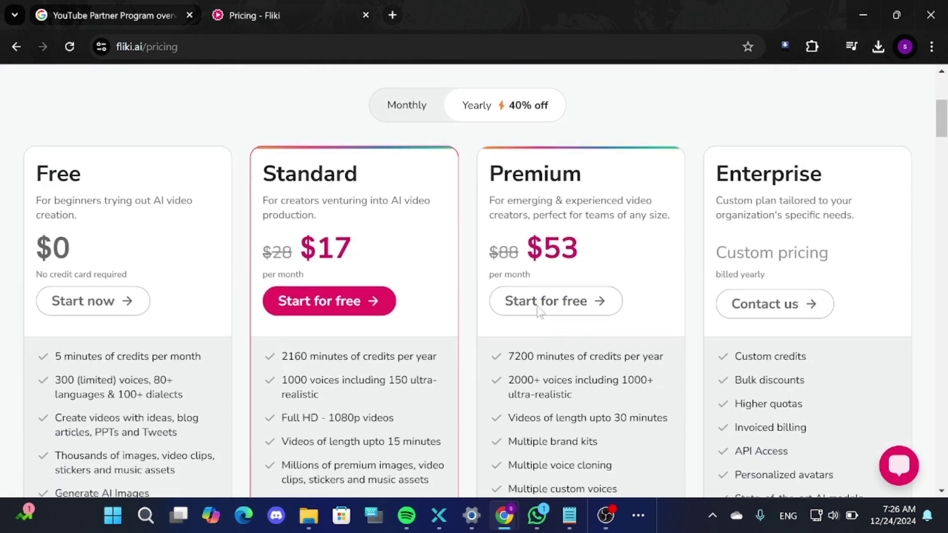
scroll(540, 311, "down", 1)
key("alt+Left")
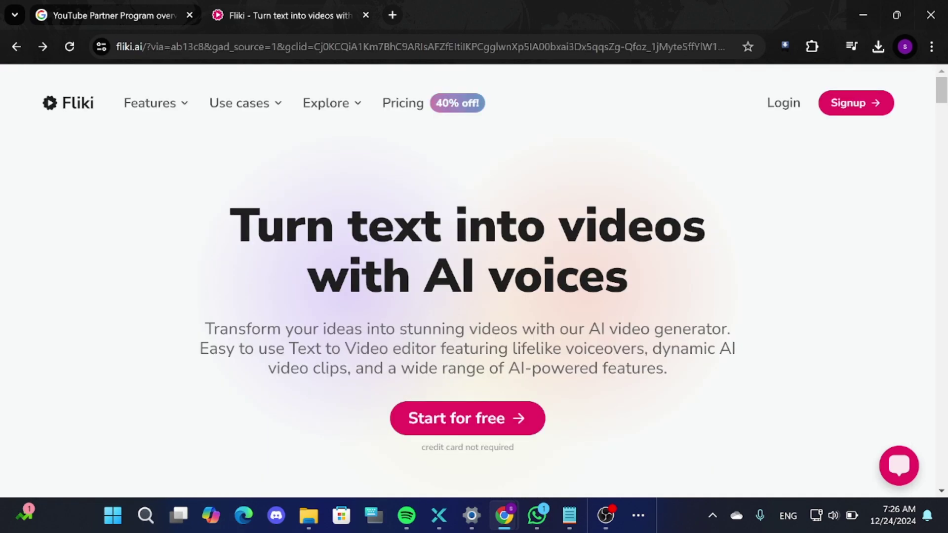
Start Fliki for free and create a new file in the Files area.
scroll(652, 441, "down", 1)
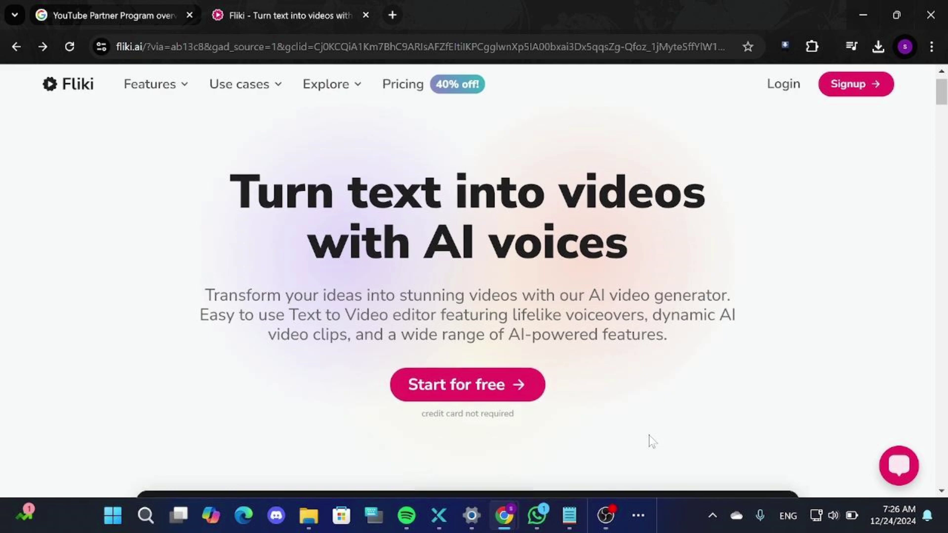
scroll(650, 440, "up", 1)
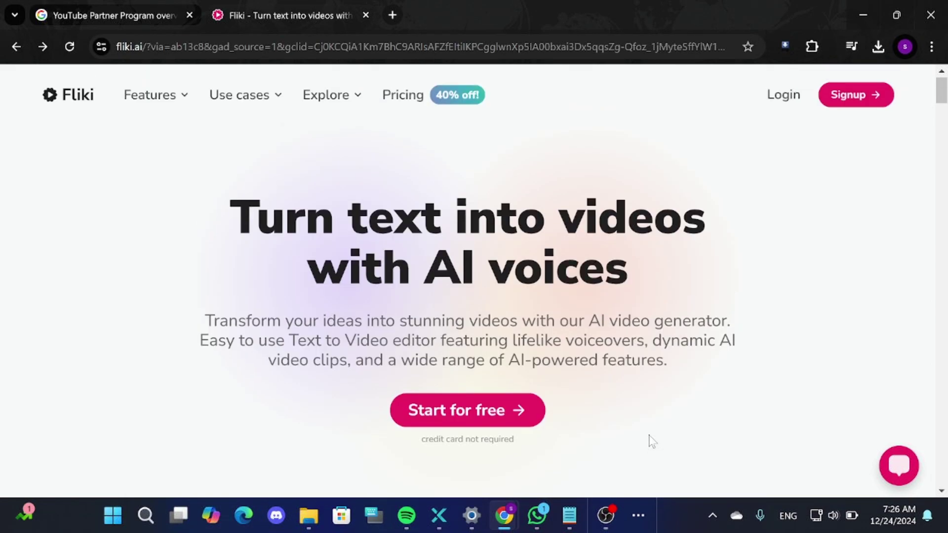
left_click(493, 423)
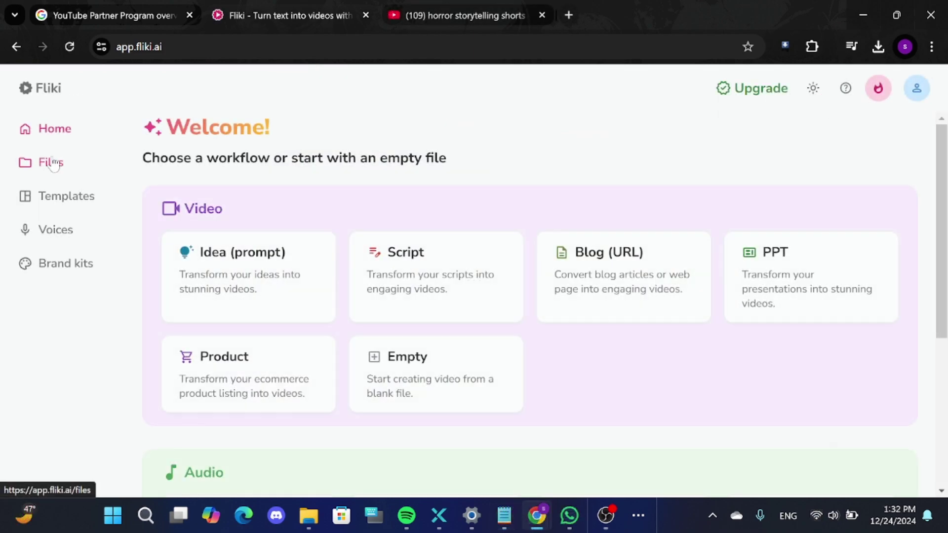
left_click(44, 169)
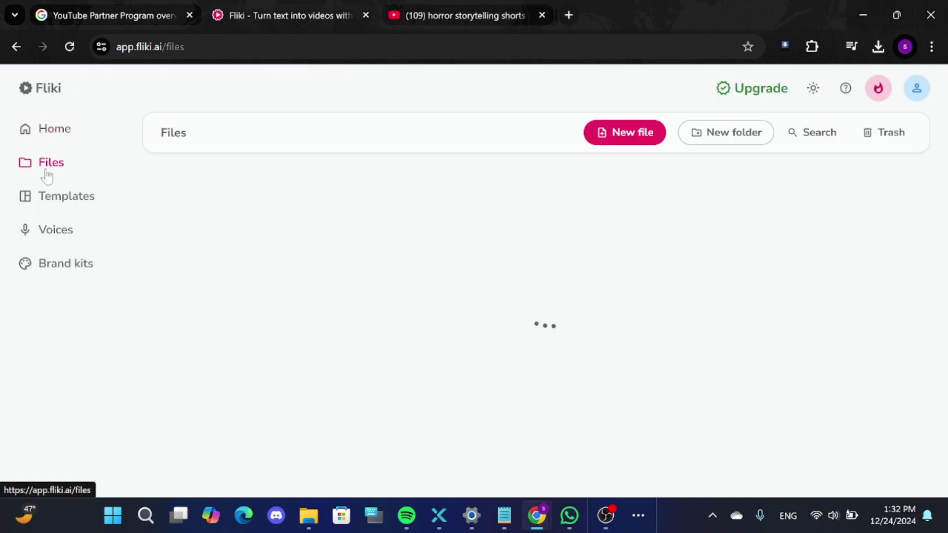
left_click(602, 137)
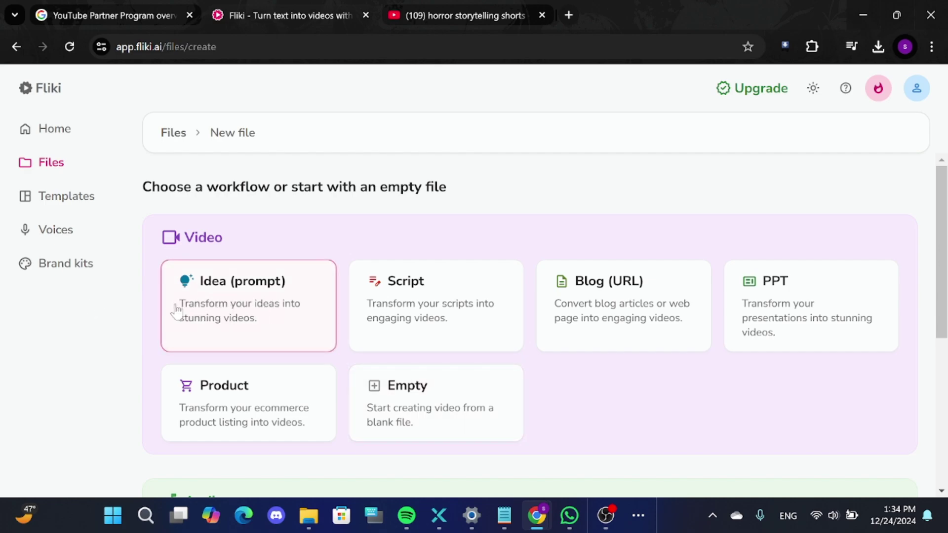
Choose the Idea (prompt) video workflow and enter "three facts about big dogs" as the idea prompt.
left_click(295, 303)
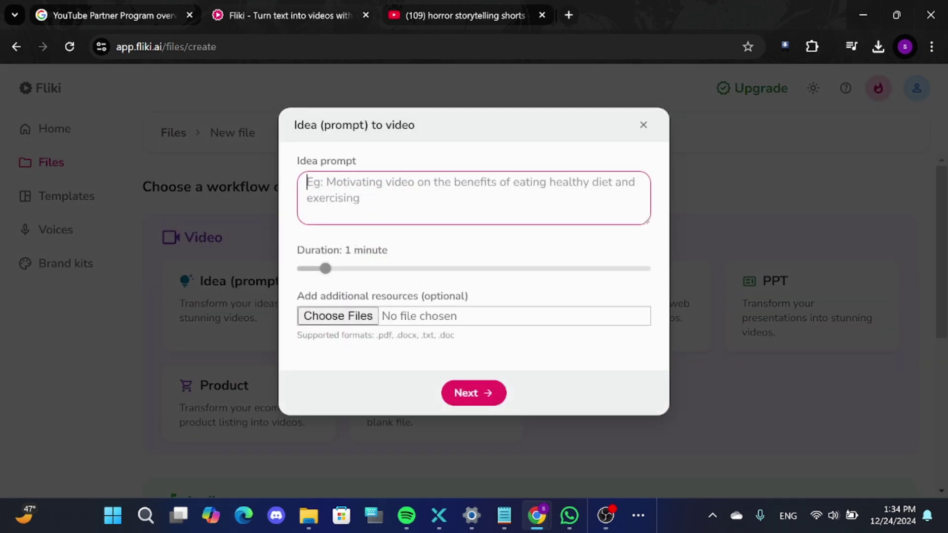
left_click(405, 207)
type("three facts about big dogs")
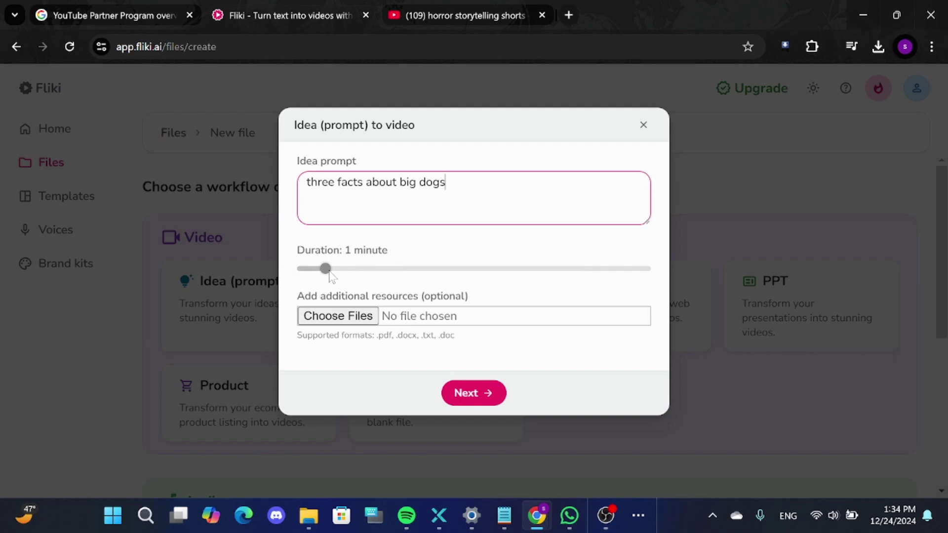
left_click_drag(330, 273, 371, 272)
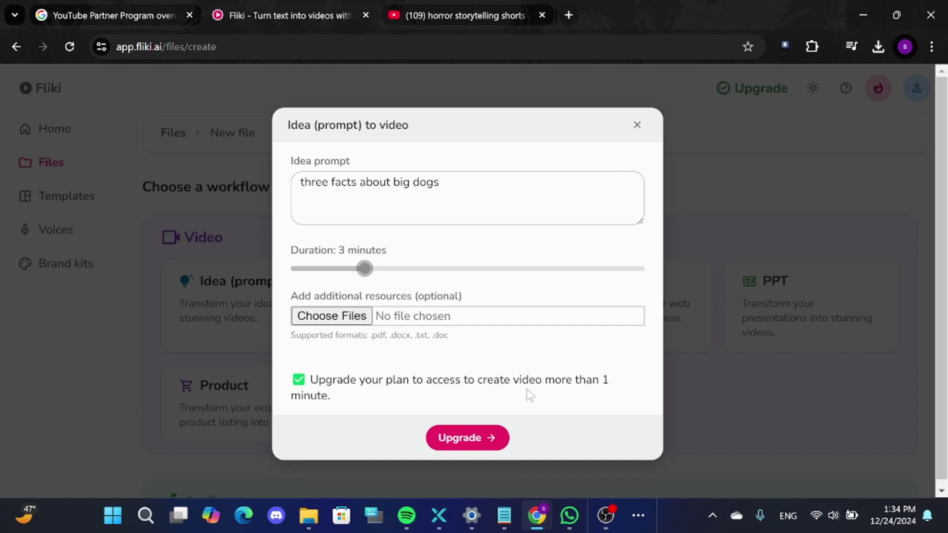
left_click_drag(365, 268, 326, 269)
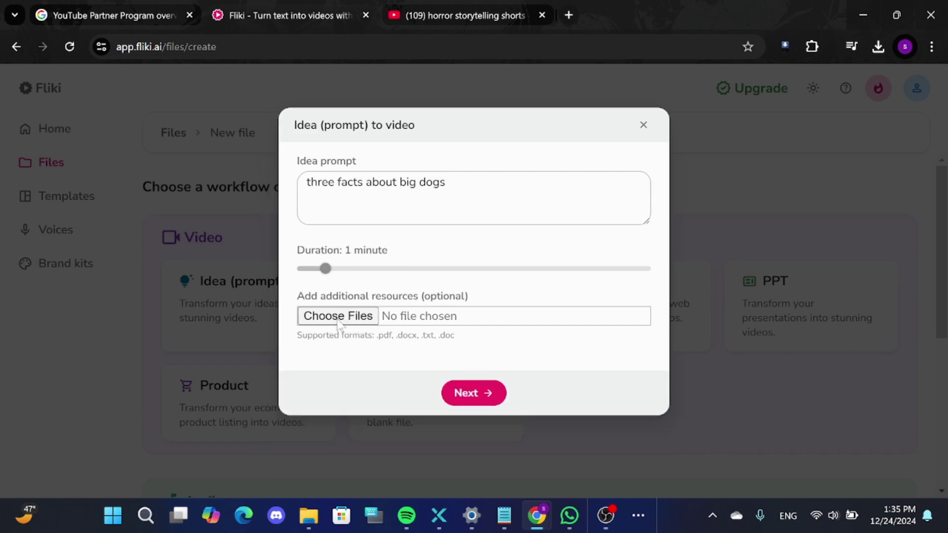
left_click(332, 316)
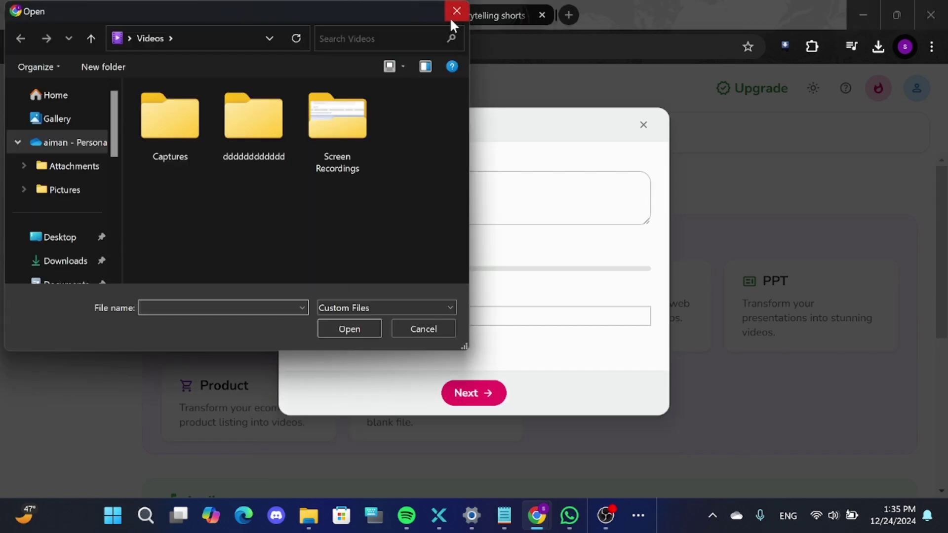
left_click(457, 11)
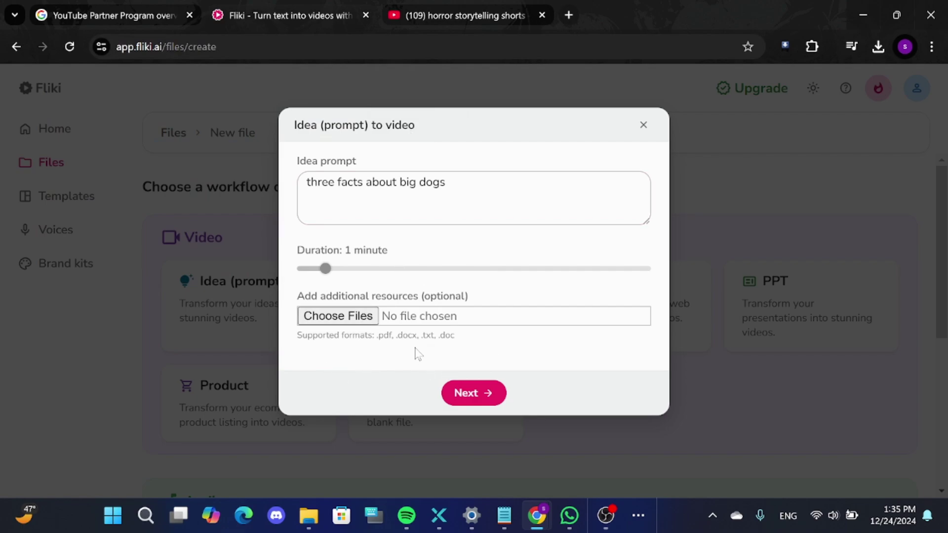
Continue to the style options and choose informative tone, educational videos as the purpose and dog owners as the audience.
left_click(481, 395)
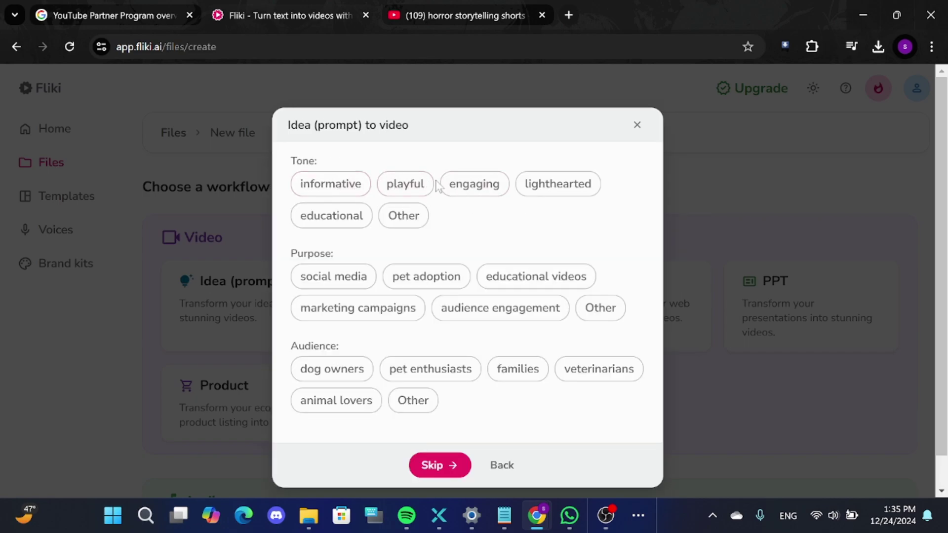
left_click(422, 218)
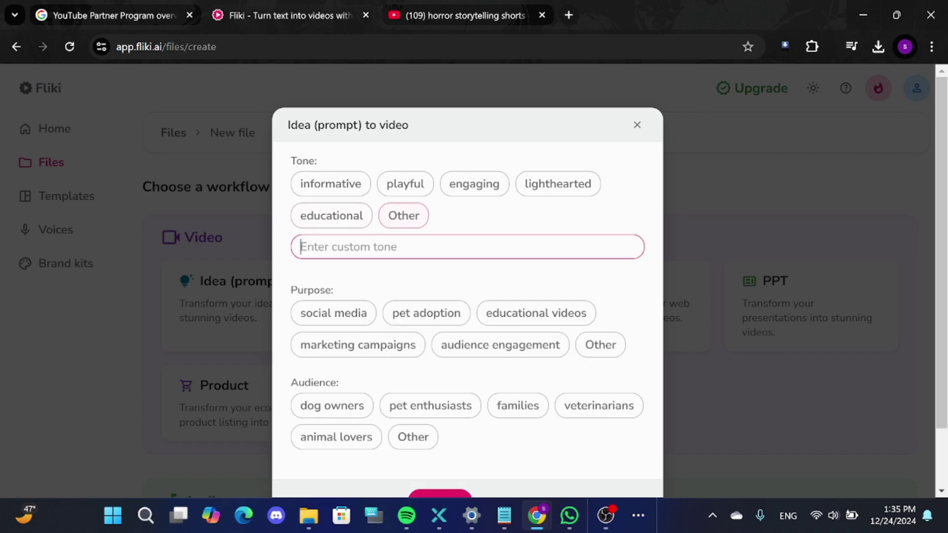
scroll(388, 262, "down", 2)
scroll(387, 262, "up", 2)
left_click(343, 186)
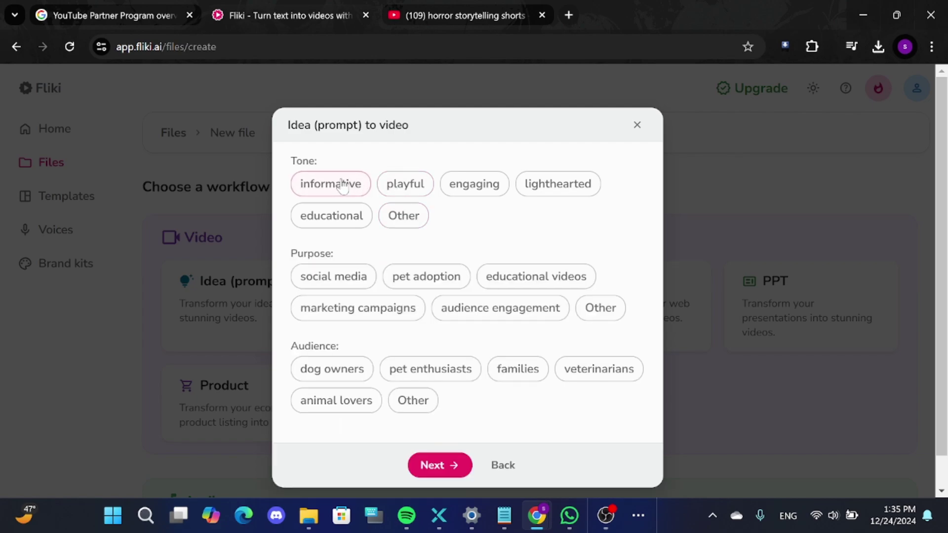
left_click(514, 279)
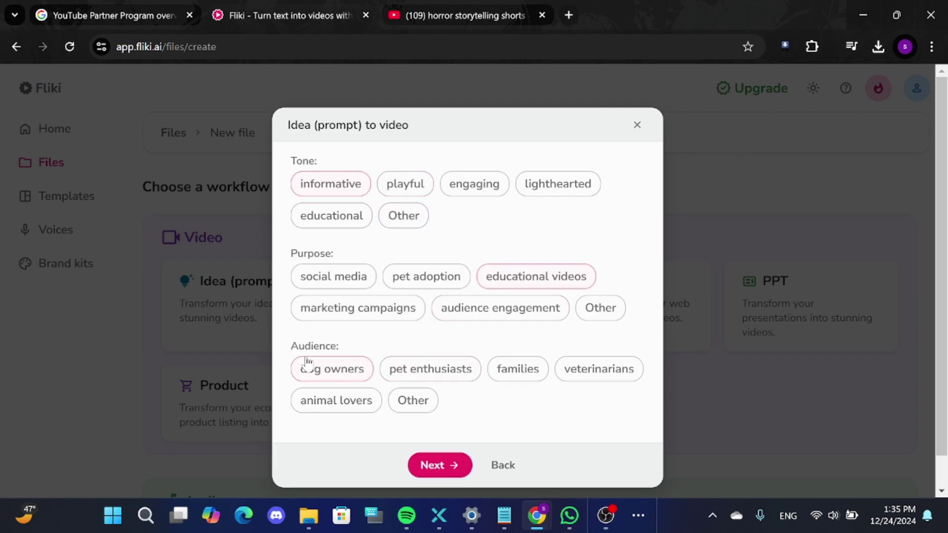
left_click(569, 381)
left_click(332, 372)
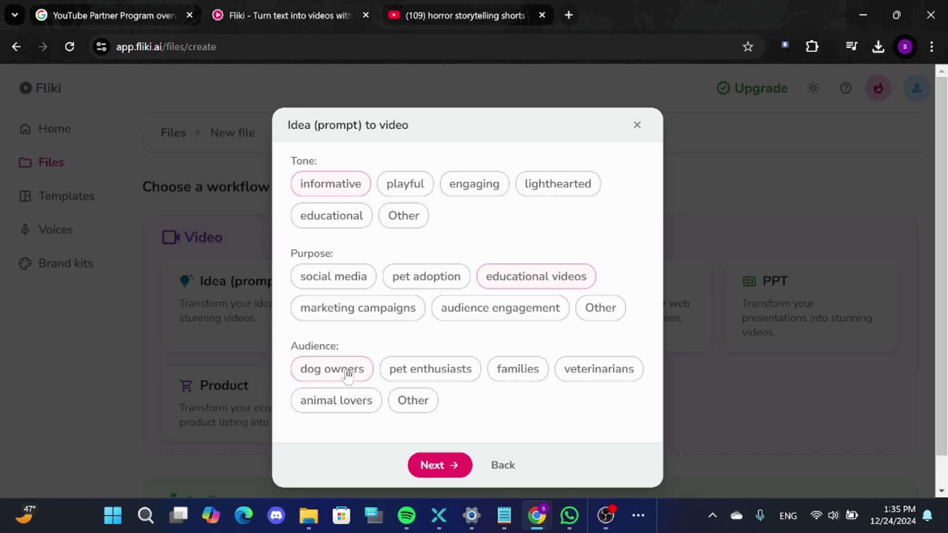
Continue and generate the video in 9:16 portrait, English with the United Kingdom dialect, using Stock Media.
left_click(436, 467)
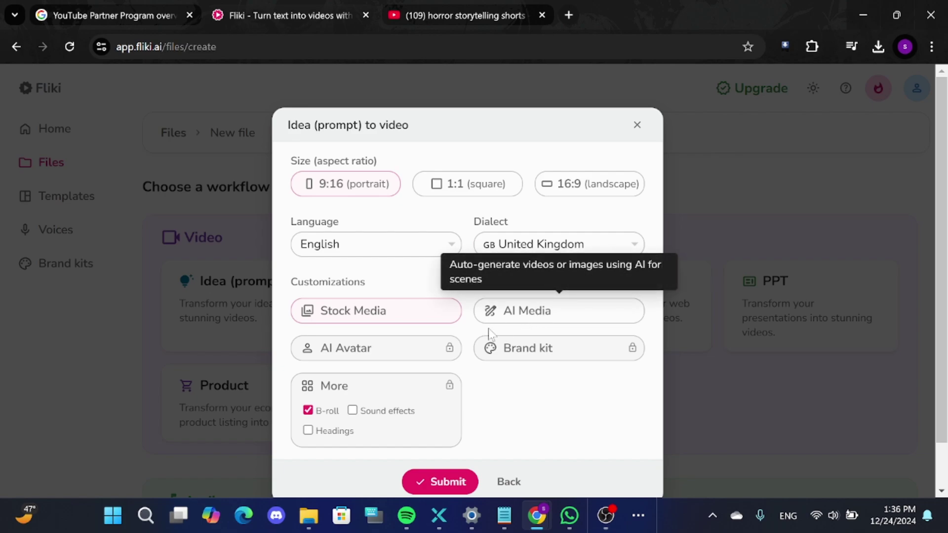
scroll(484, 364, "down", 1)
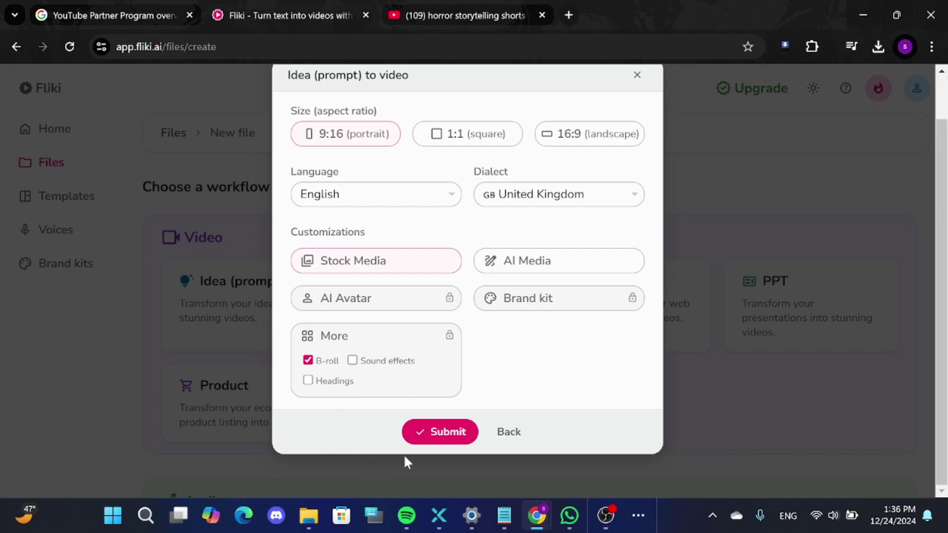
left_click(431, 433)
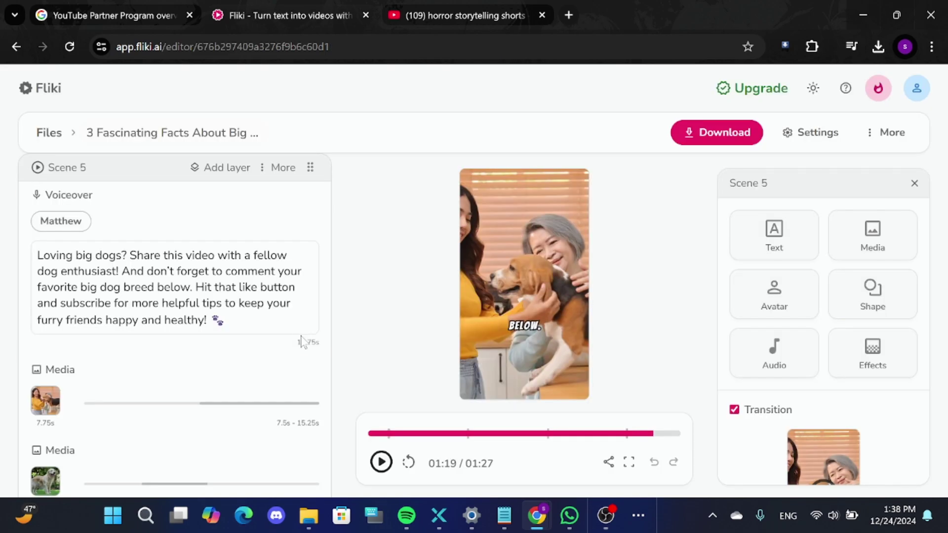
Review the generated scenes and browse the stock video options for Scene 3, closing the media picker without replacing the clip.
scroll(259, 334, "up", 6)
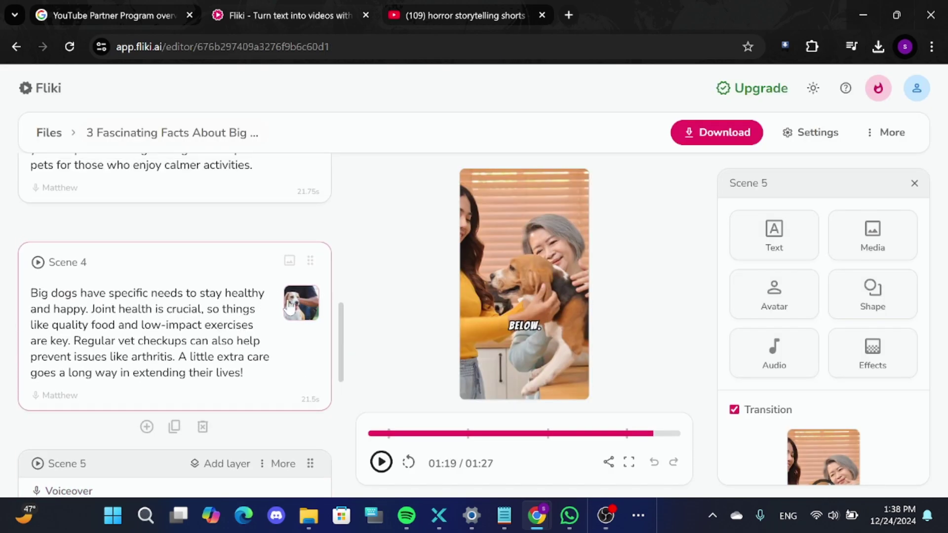
scroll(218, 271, "up", 12)
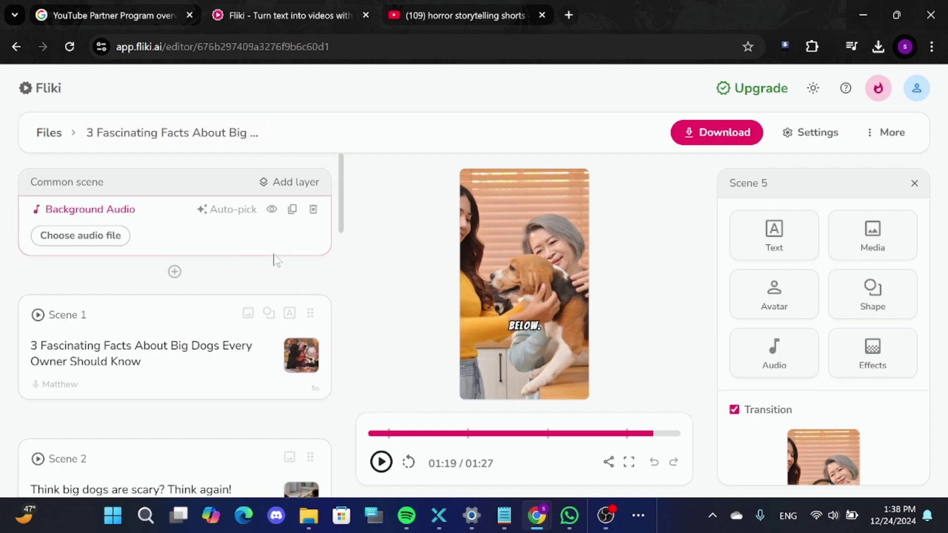
scroll(273, 262, "down", 7)
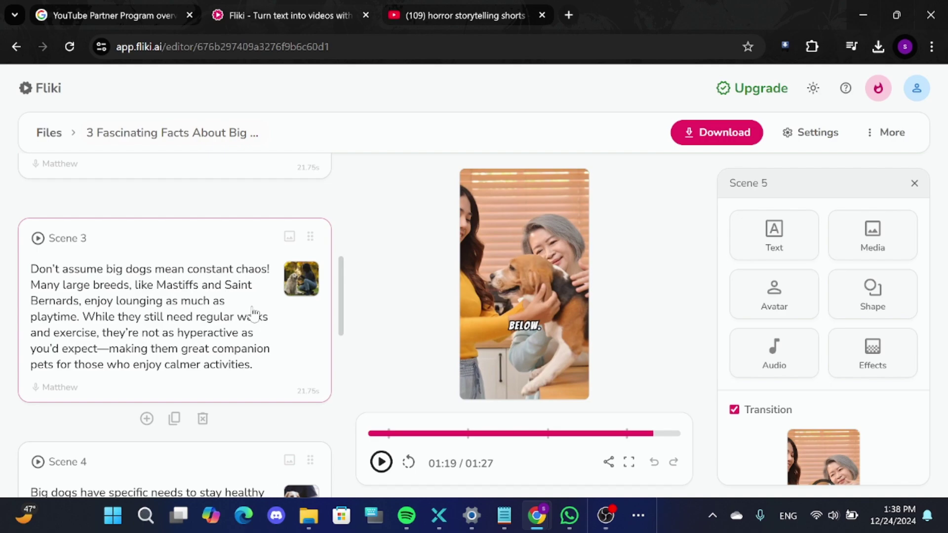
left_click(293, 284)
left_click(292, 283)
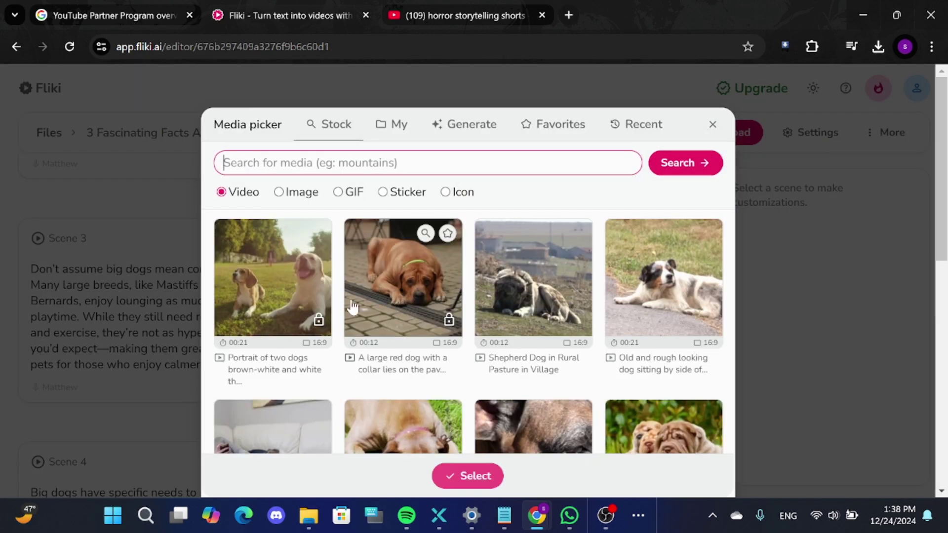
scroll(554, 347, "down", 1)
scroll(553, 347, "down", 4)
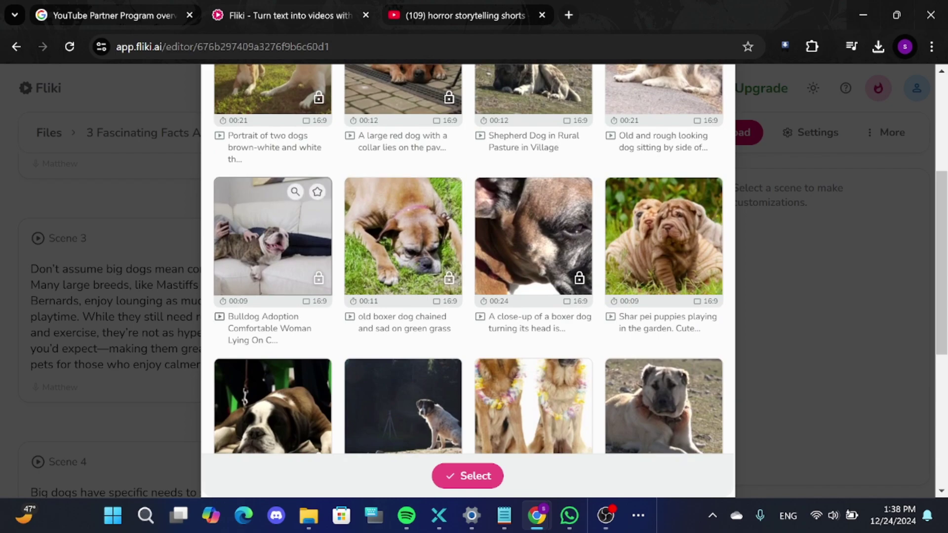
scroll(452, 368, "down", 3)
scroll(452, 296, "up", 10)
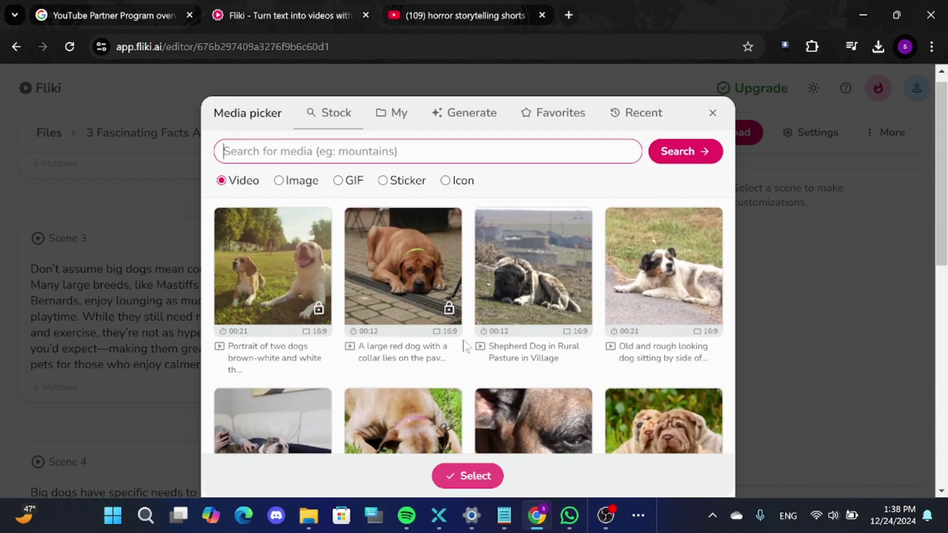
left_click(711, 121)
Edit the closing "Hit that like button and subscribe" sentence in Scene 5's voiceover text.
scroll(121, 340, "down", 8)
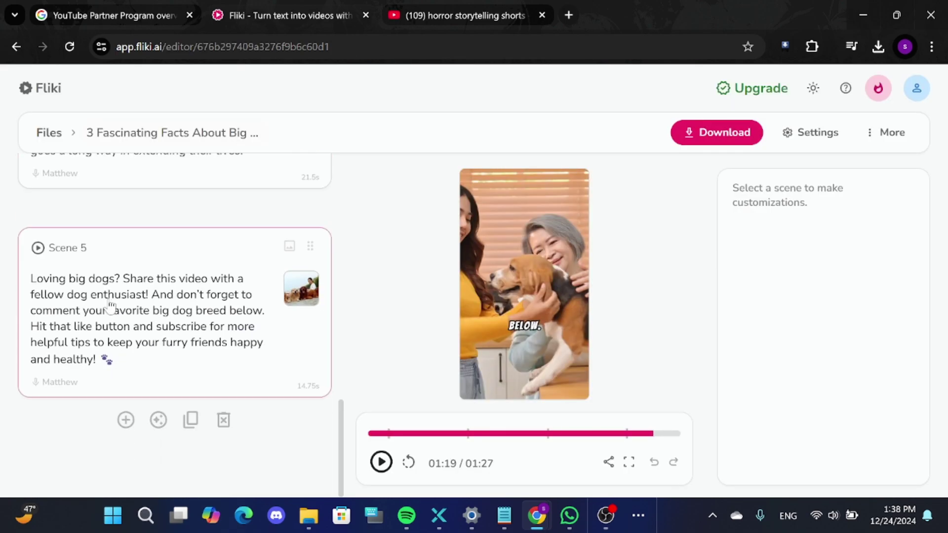
left_click(91, 305)
left_click_drag(196, 287, 226, 321)
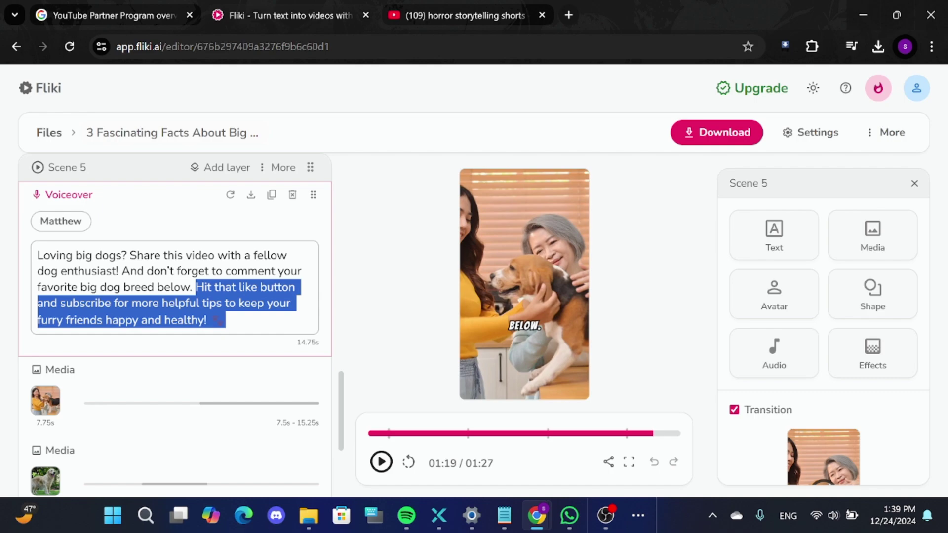
right_click(216, 304)
left_click(235, 88)
scroll(207, 334, "down", 5)
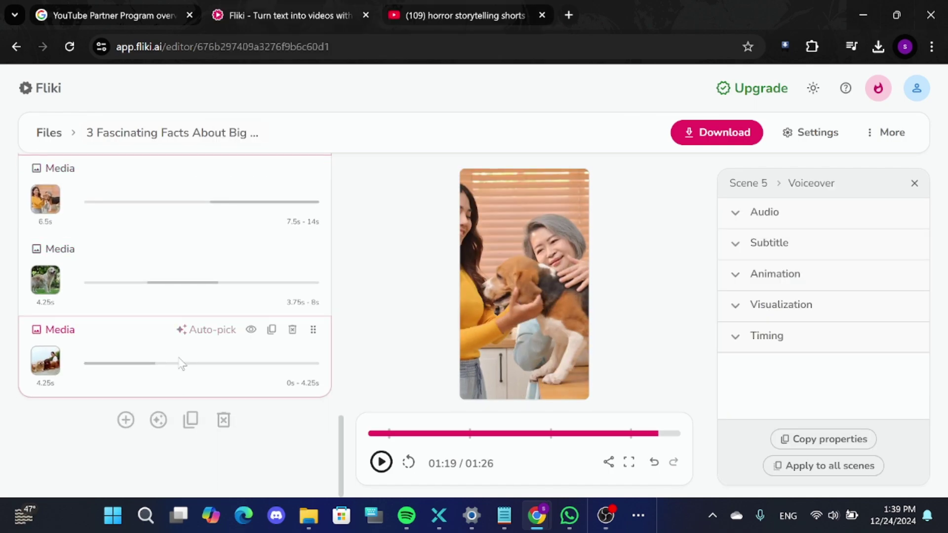
Add a sixth scene, paste the closing "Hit that like button and subscribe" sentence as its voiceover, and browse the stock videos for its media.
left_click(126, 421)
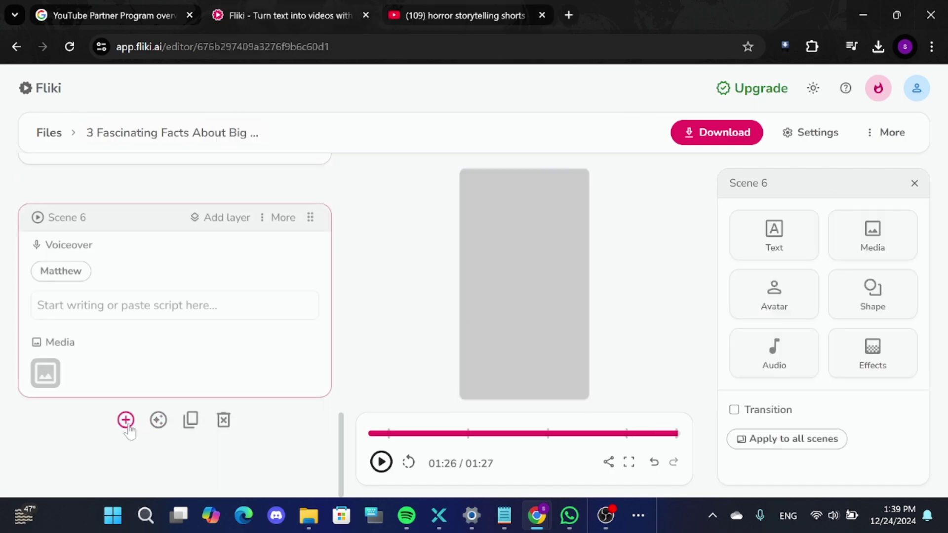
key("ctrl+v")
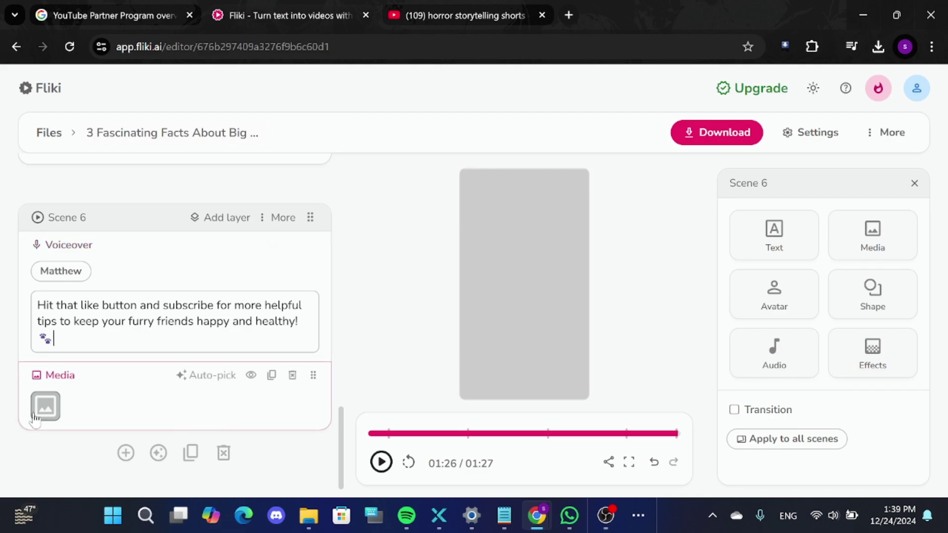
left_click(45, 406)
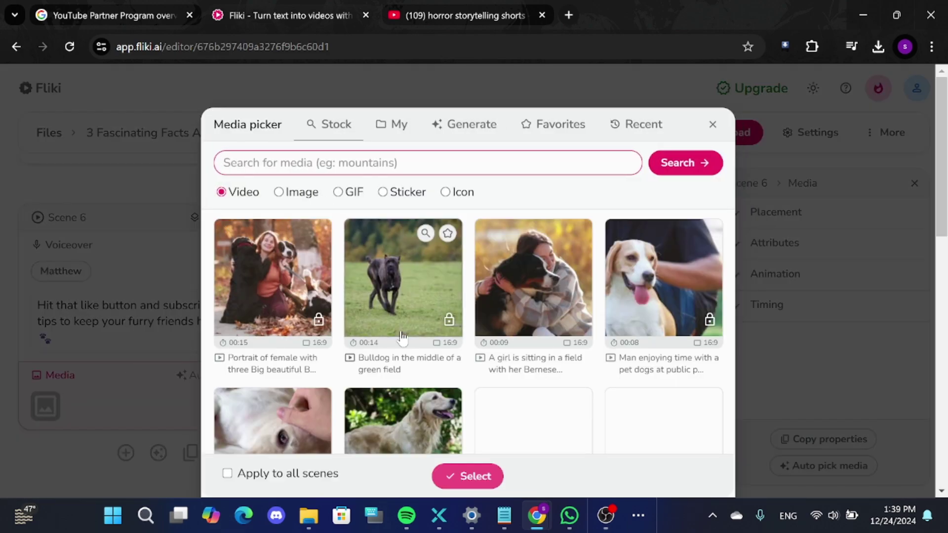
scroll(469, 296, "down", 3)
scroll(469, 296, "up", 3)
left_click(710, 118)
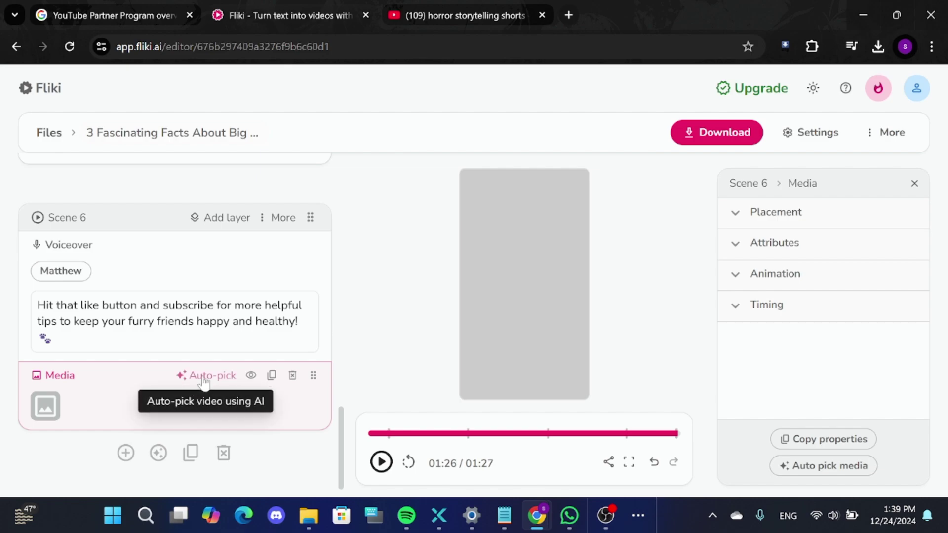
Auto-pick a video for Scene 6 and try generating a Cinematic image for it from the instructions "dog running".
left_click(471, 129)
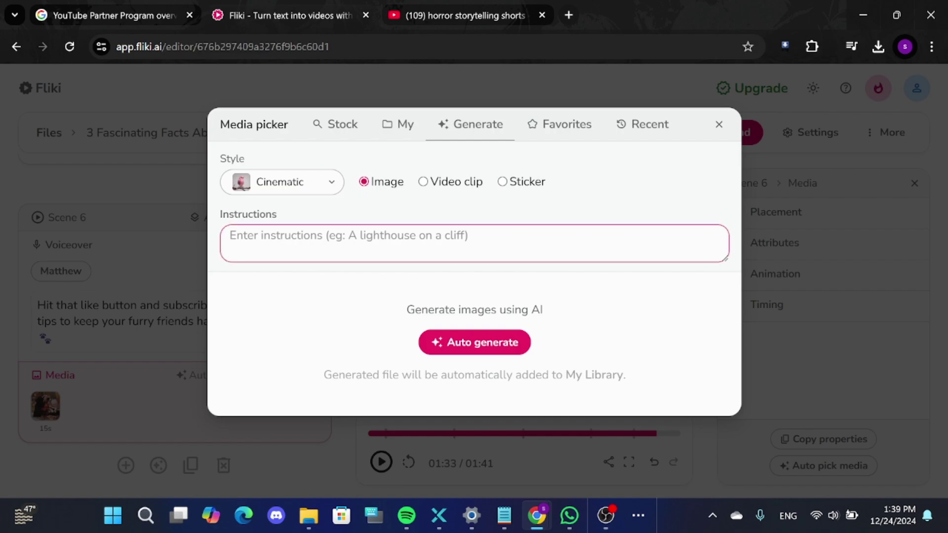
left_click(338, 251)
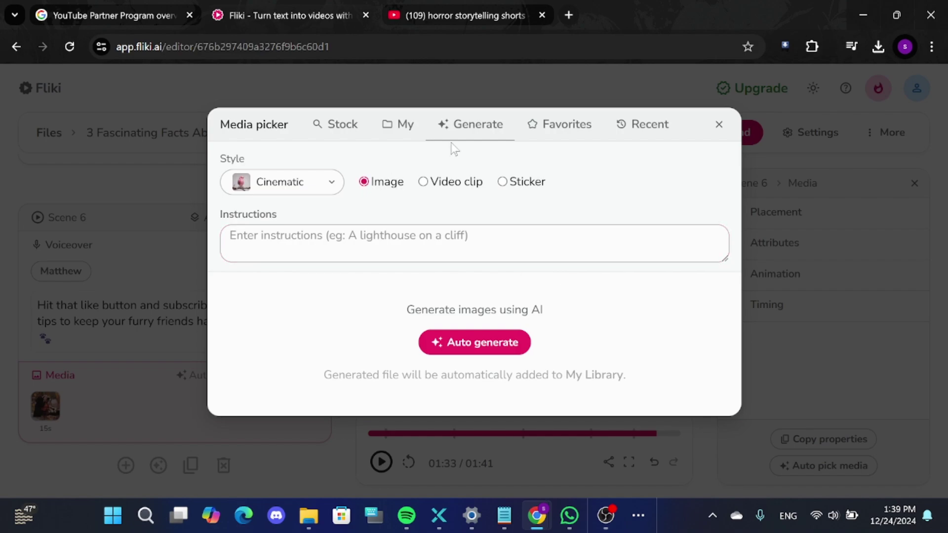
type("dog running")
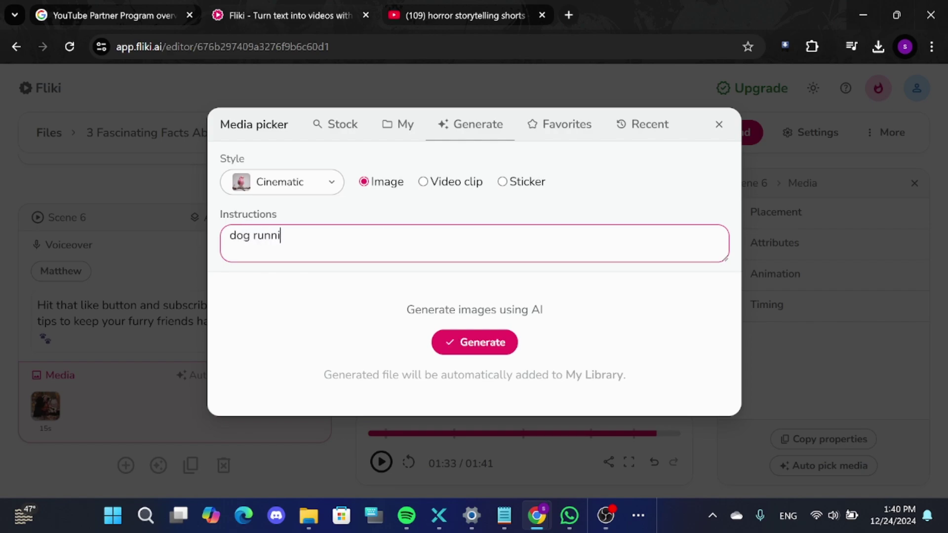
left_click(474, 342)
left_click(158, 355)
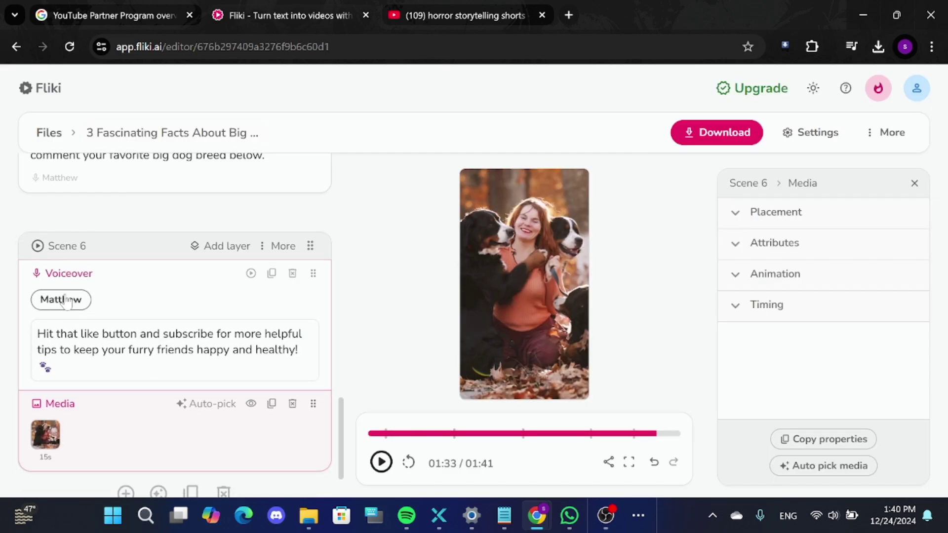
Change Scene 6's voiceover to the standard UK English voice Abbi and apply it to all scenes.
left_click(49, 302)
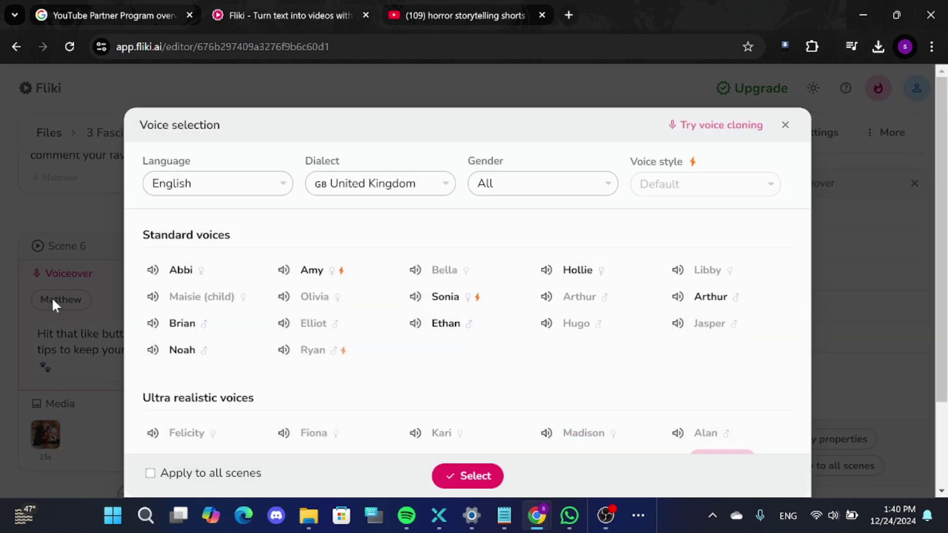
left_click(181, 269)
scroll(163, 346, "down", 2)
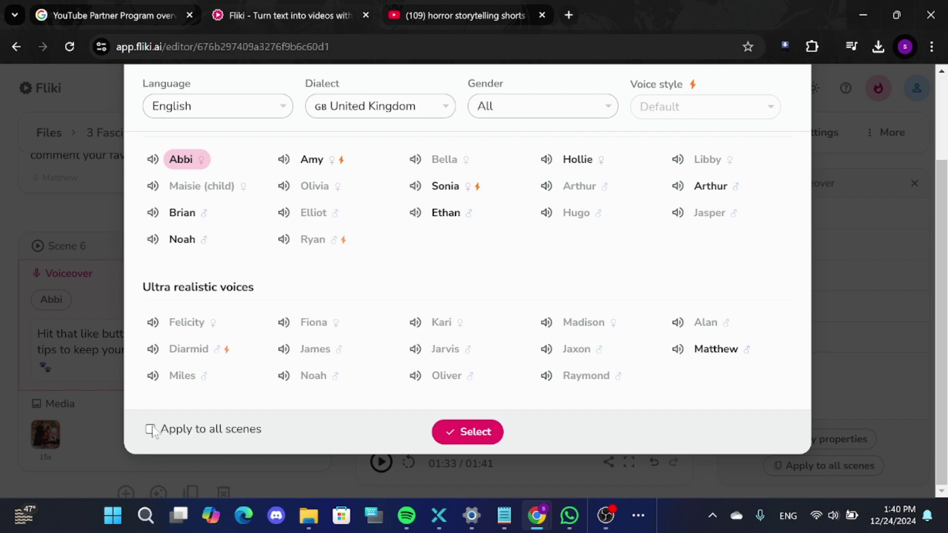
left_click(150, 430)
left_click(454, 433)
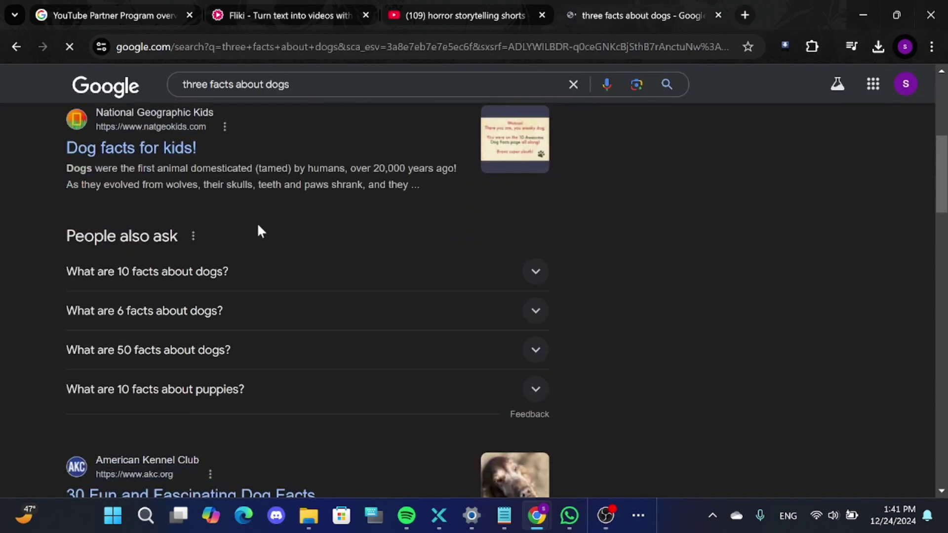
Look through the Google search results for "three facts about dogs".
scroll(256, 230, "down", 7)
scroll(247, 245, "down", 1)
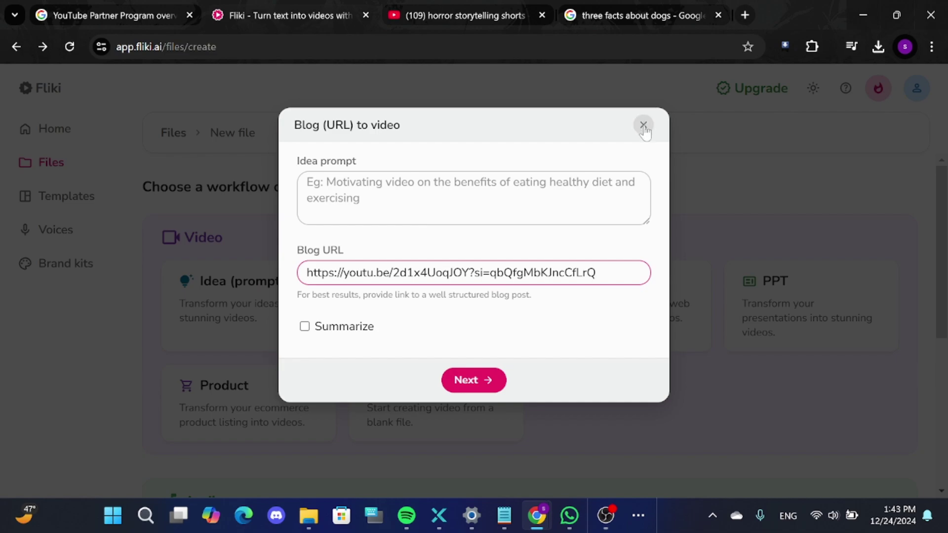
Close the Blog (URL) to video dialog and look over the workflows offered for a new file.
left_click(643, 126)
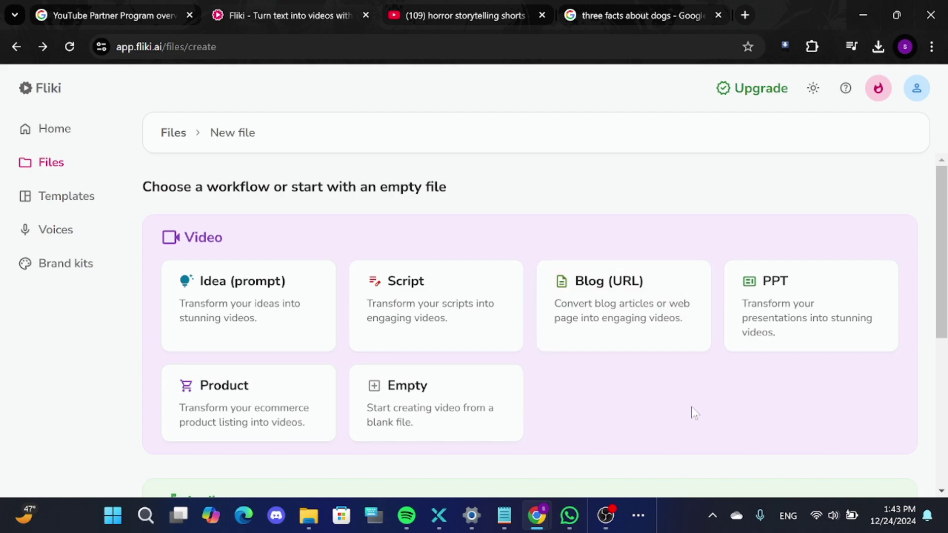
scroll(606, 384, "down", 2)
scroll(606, 383, "up", 2)
Switch to YouTube and search for "animal facts".
left_click(416, 10)
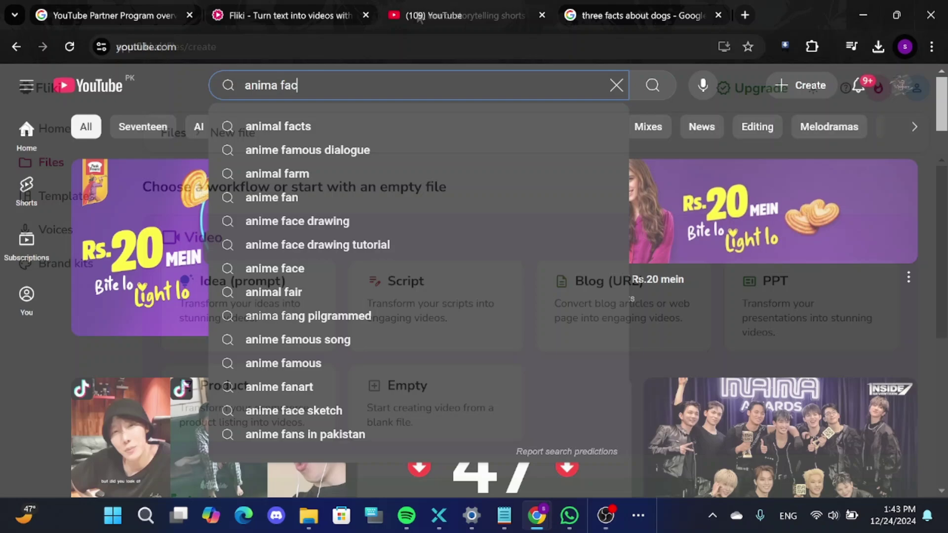
type("ts")
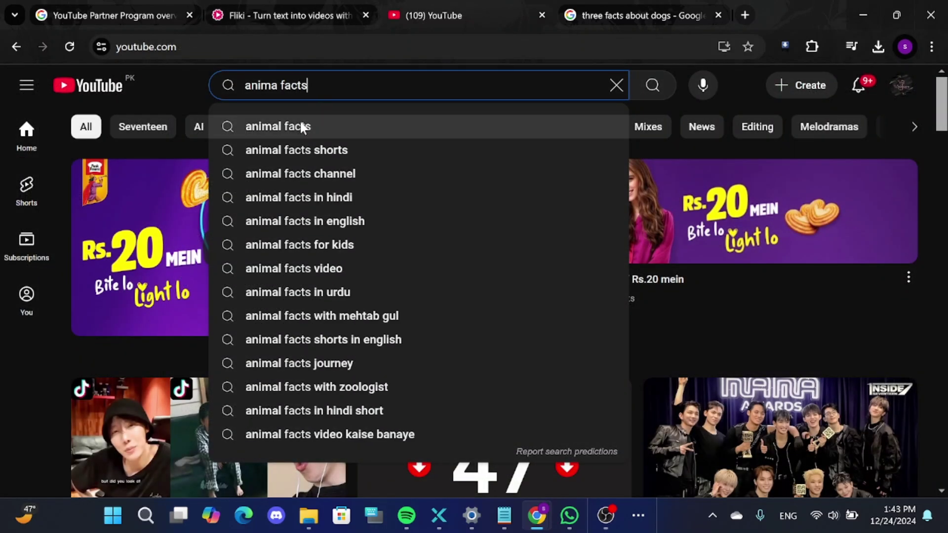
left_click(304, 127)
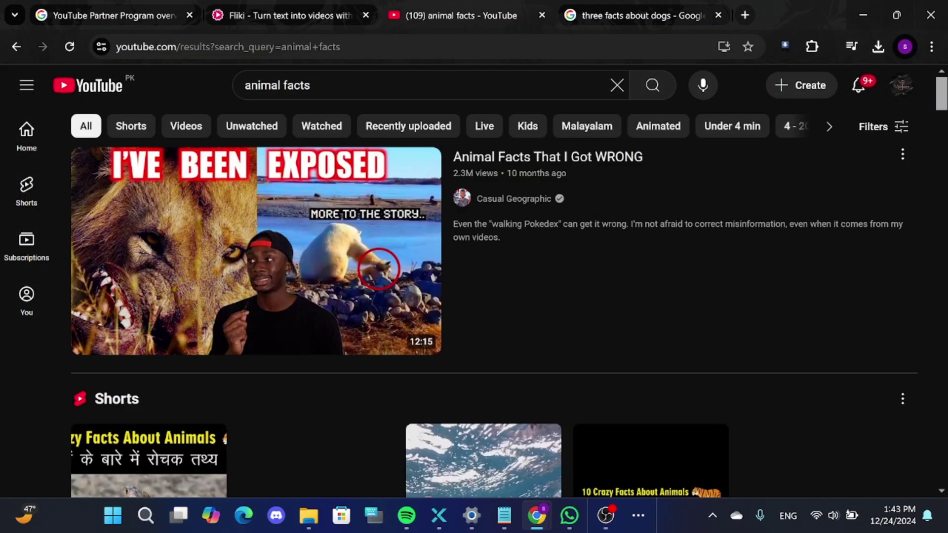
Examine the titles, view counts and Shorts among the YouTube search results for animal facts.
scroll(593, 217, "down", 9)
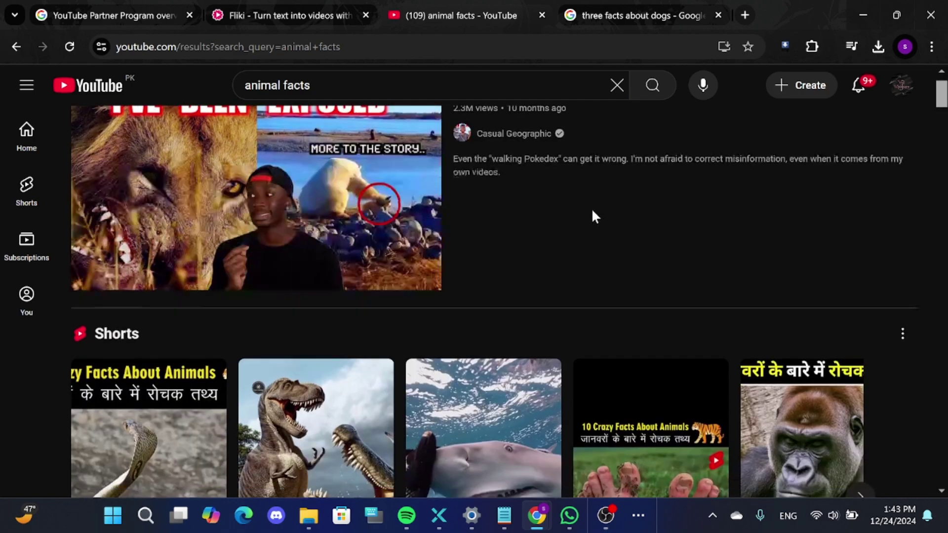
scroll(592, 222, "down", 6)
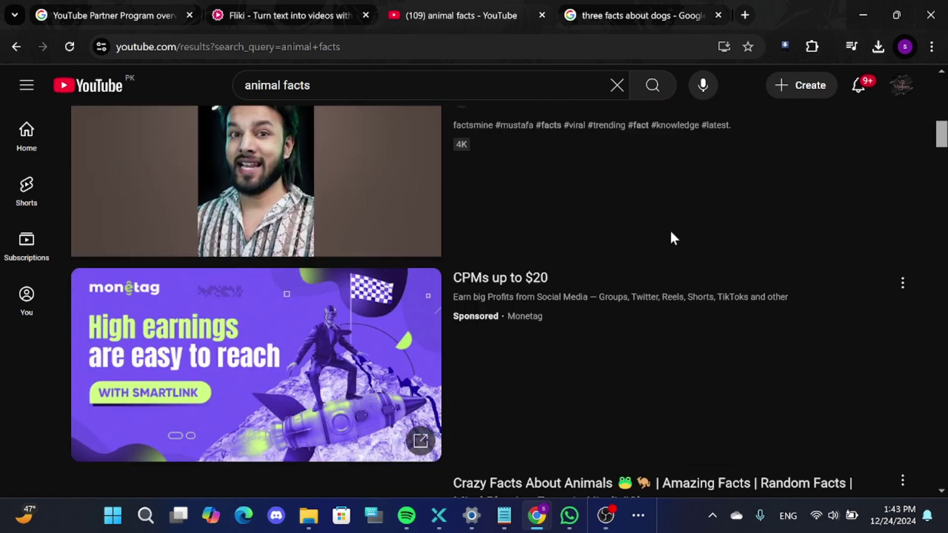
scroll(572, 232, "up", 2)
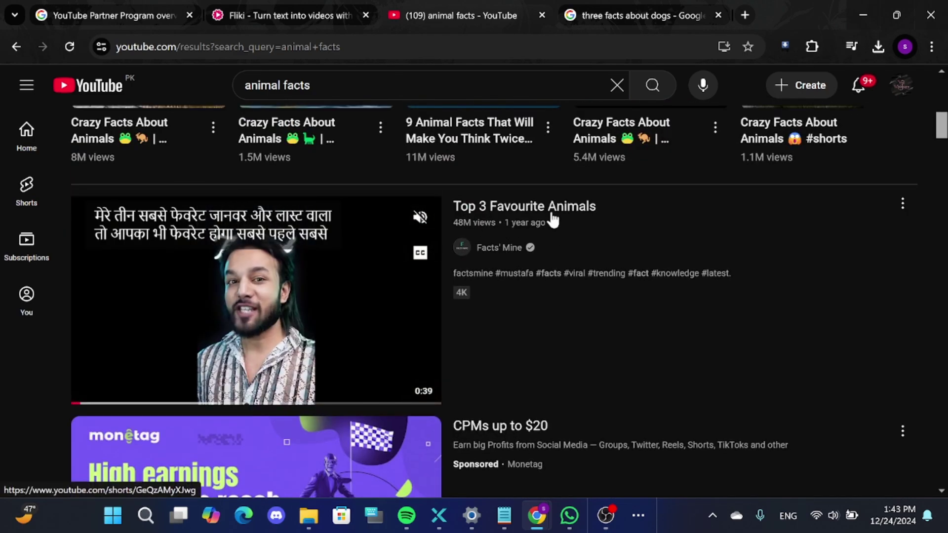
scroll(578, 271, "down", 6)
scroll(596, 267, "down", 2)
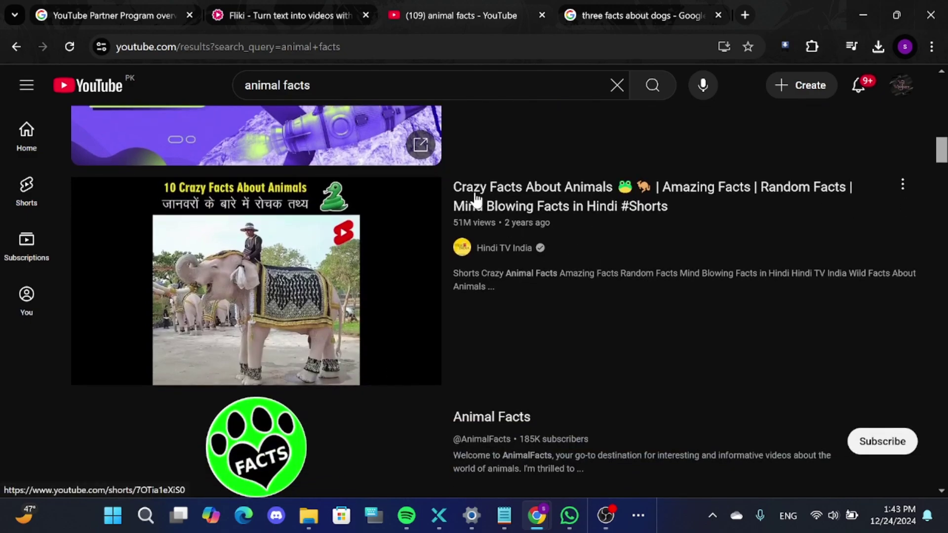
scroll(604, 266, "down", 12)
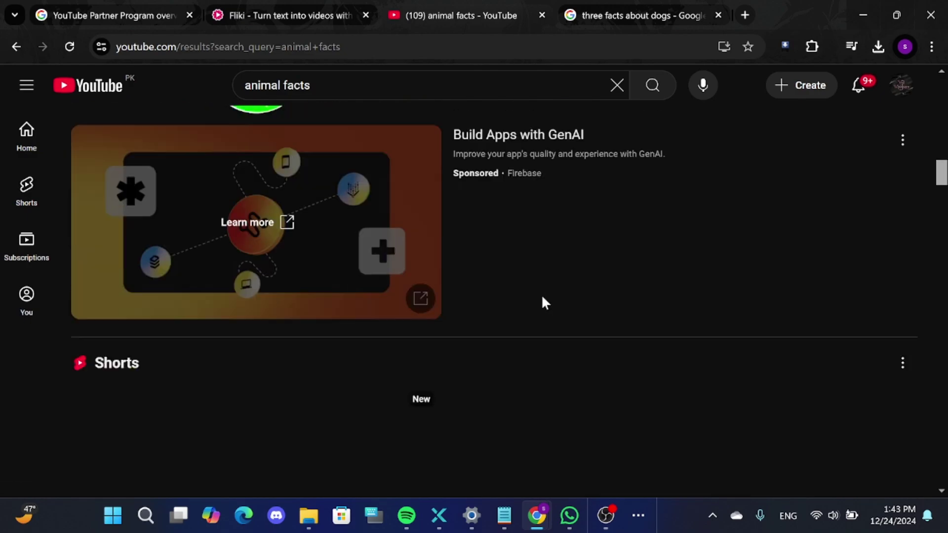
scroll(550, 291, "down", 5)
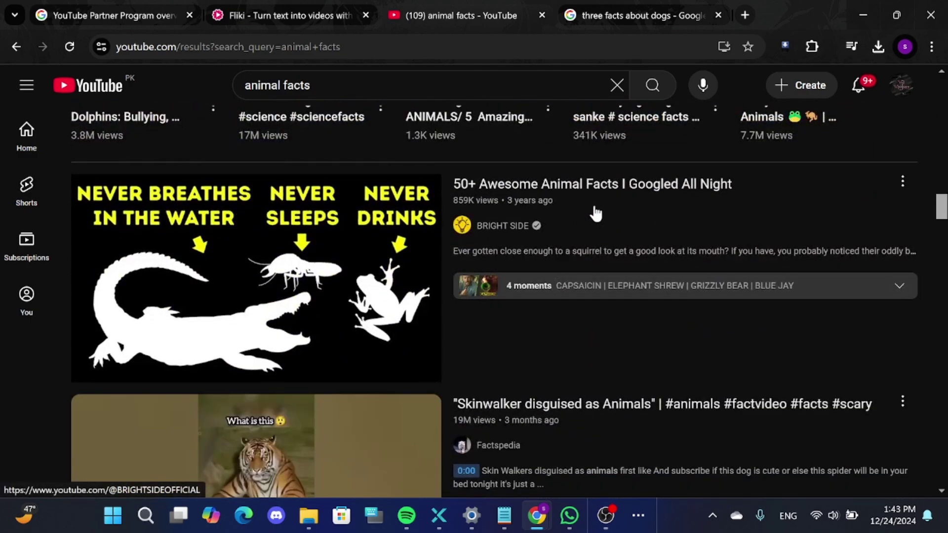
scroll(651, 274, "down", 1)
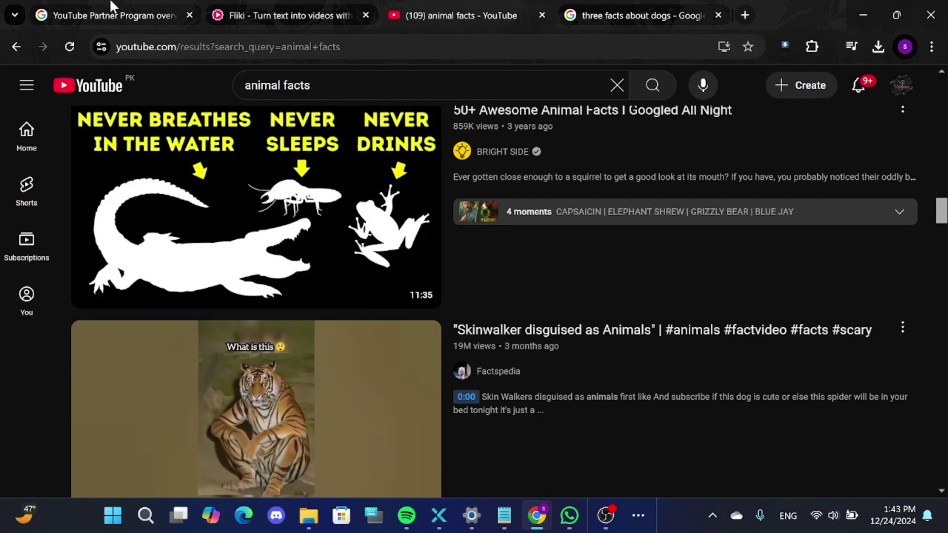
Return to Fliki and review the video, audio and design workflows available for a new file.
left_click(278, 16)
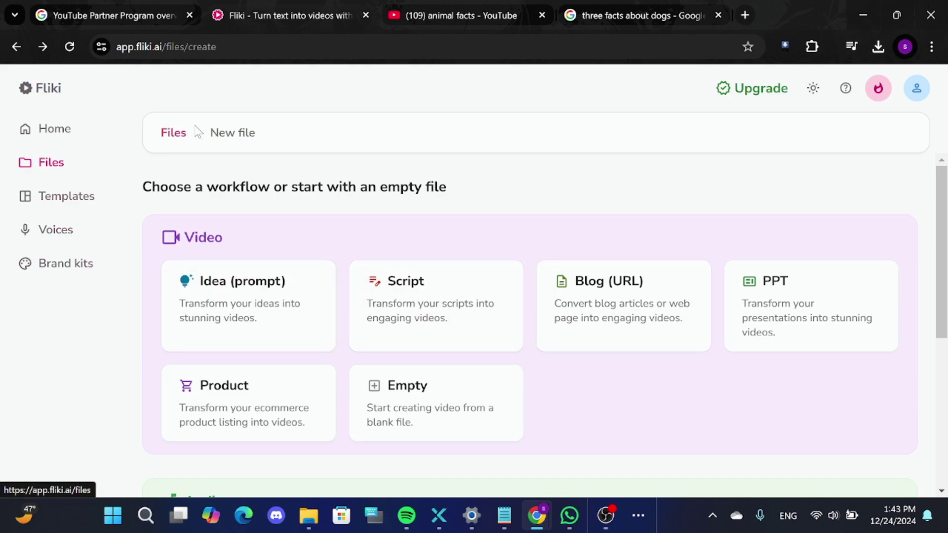
scroll(512, 252, "down", 6)
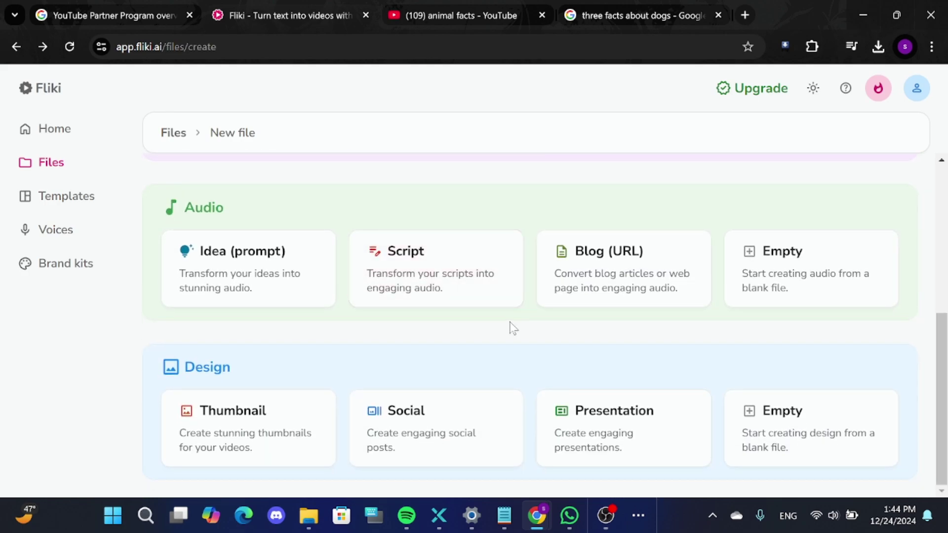
scroll(512, 327, "up", 3)
scroll(511, 327, "down", 1)
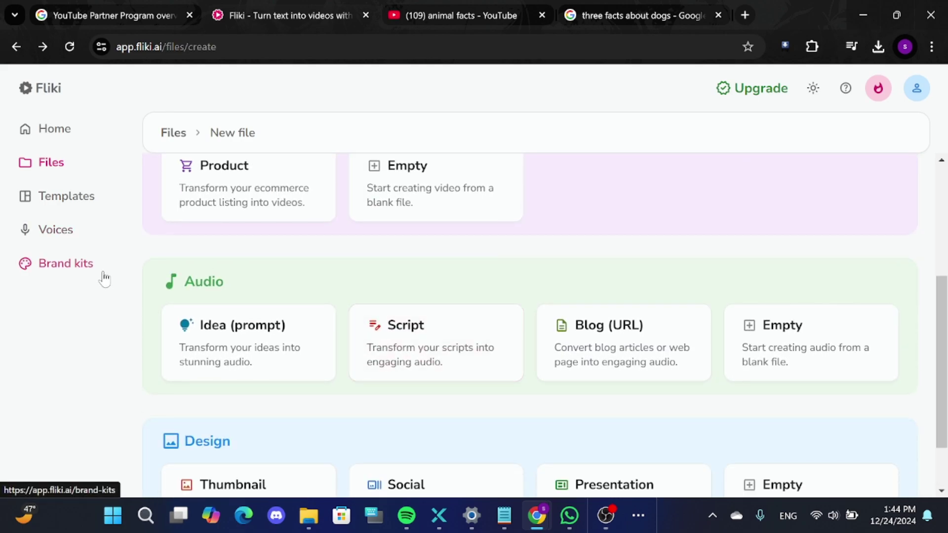